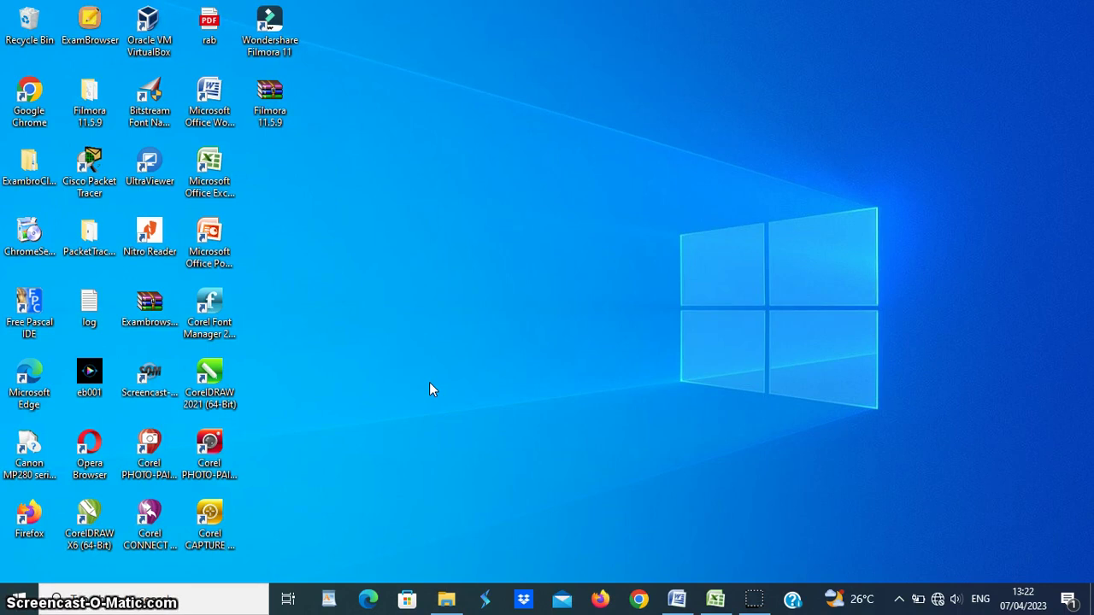
Step: Switch to the Word document and remove the stray period after the NO header
left_click(469, 382)
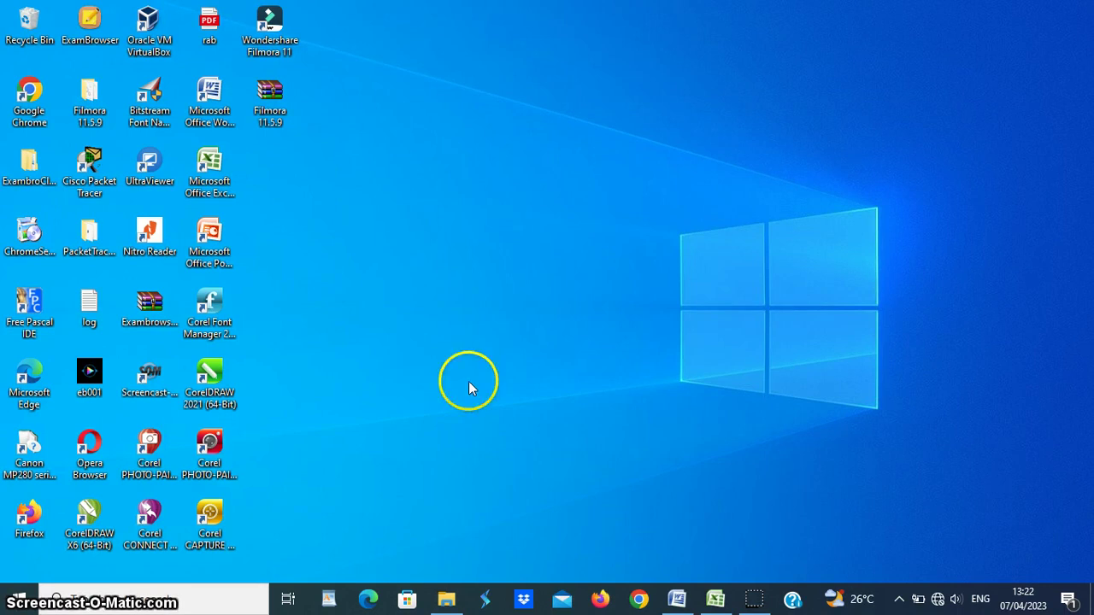
left_click(675, 600)
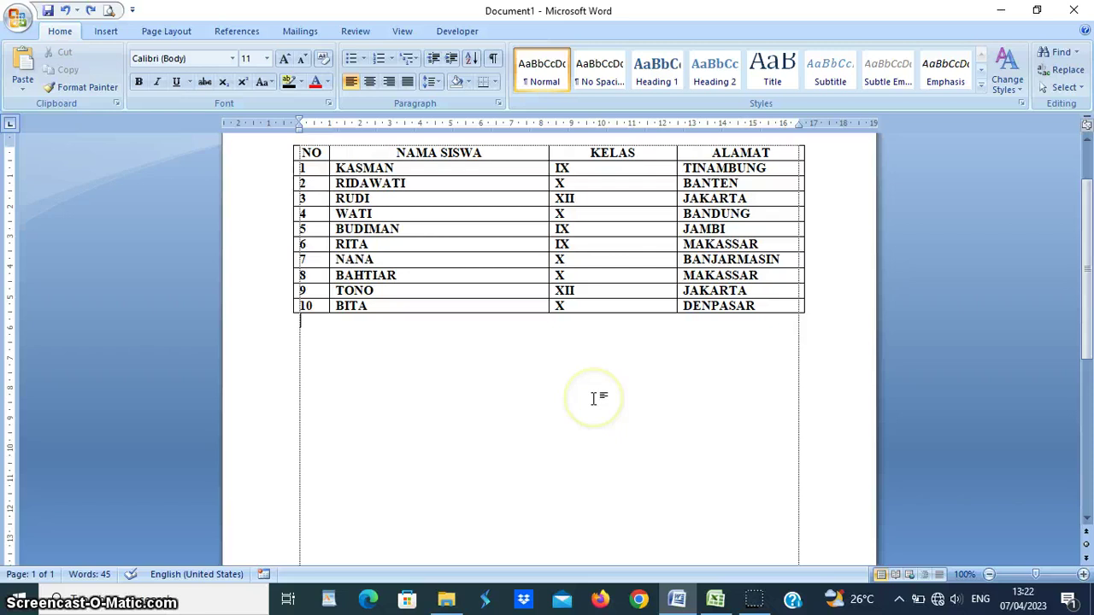
left_click(326, 156)
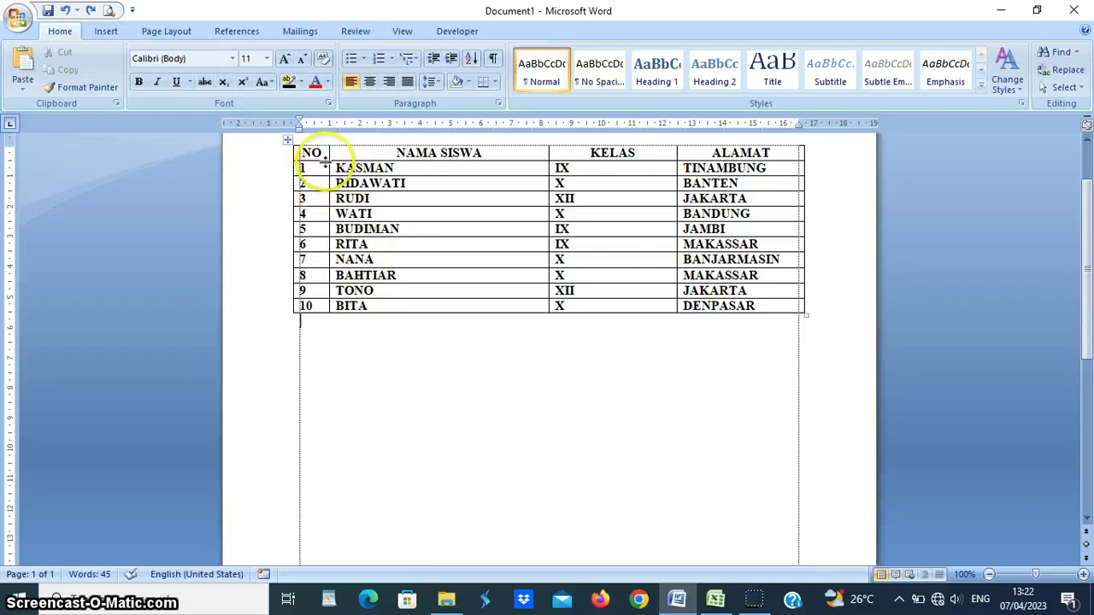
type(".")
key("BackSpace")
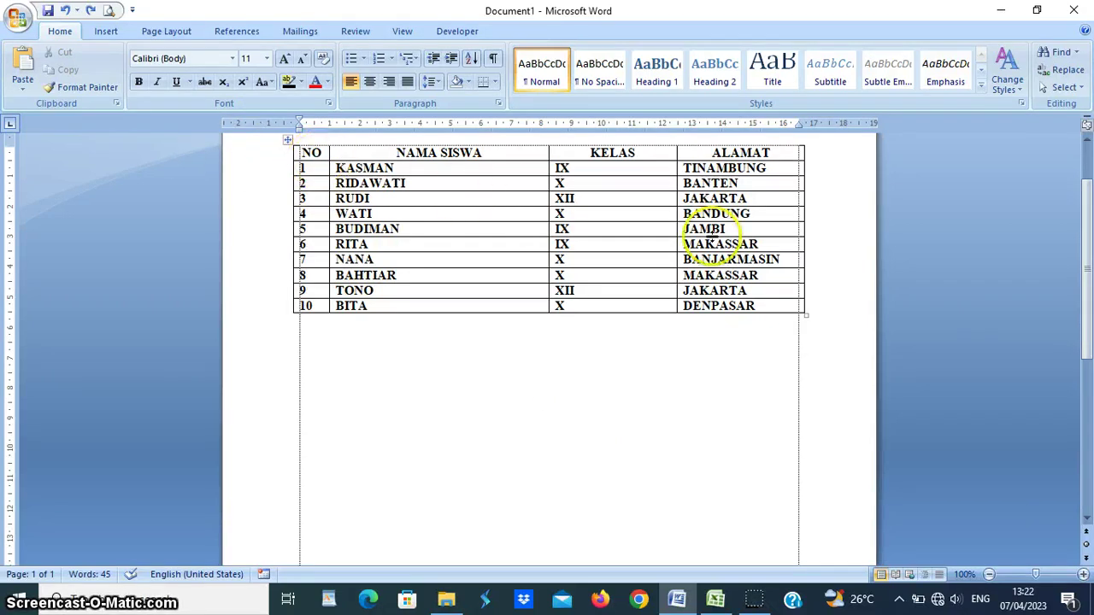
left_click(598, 183)
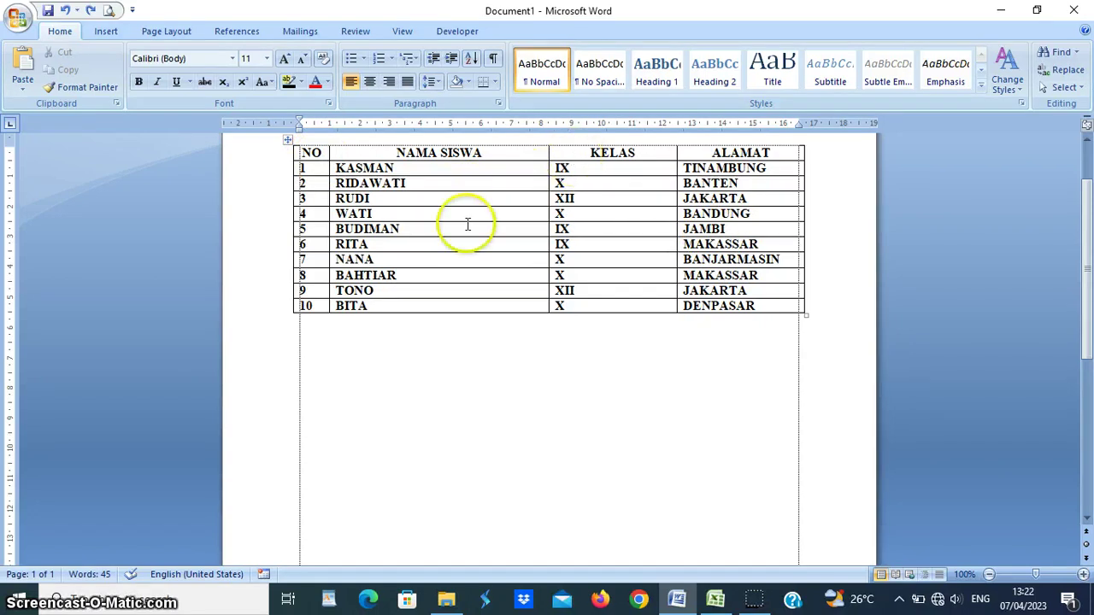
left_click(598, 309)
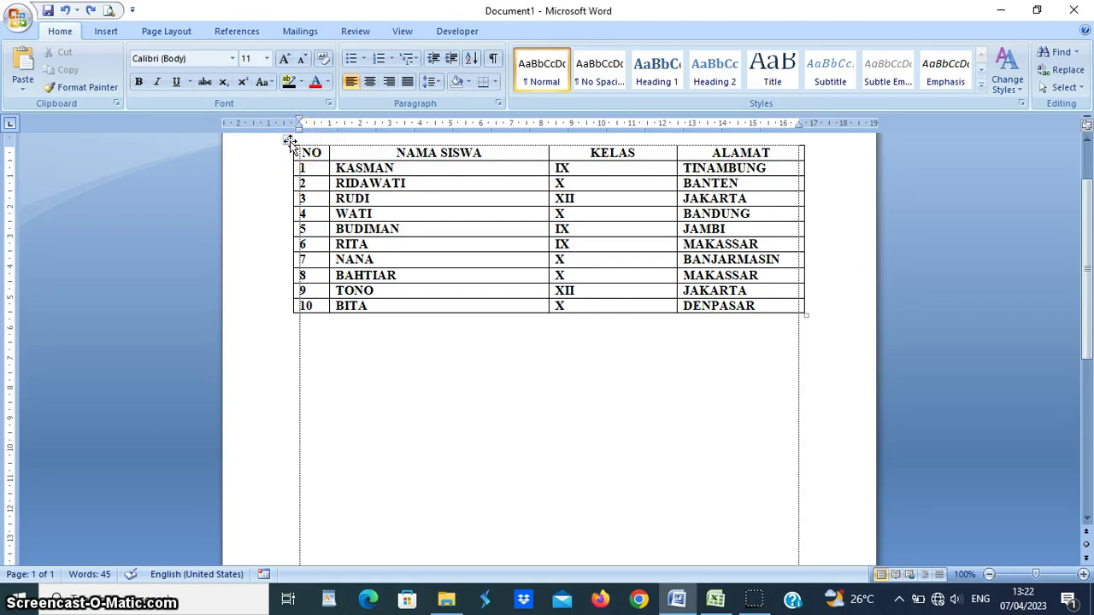
Step: Select the whole student table in Word and copy it
left_click(291, 141)
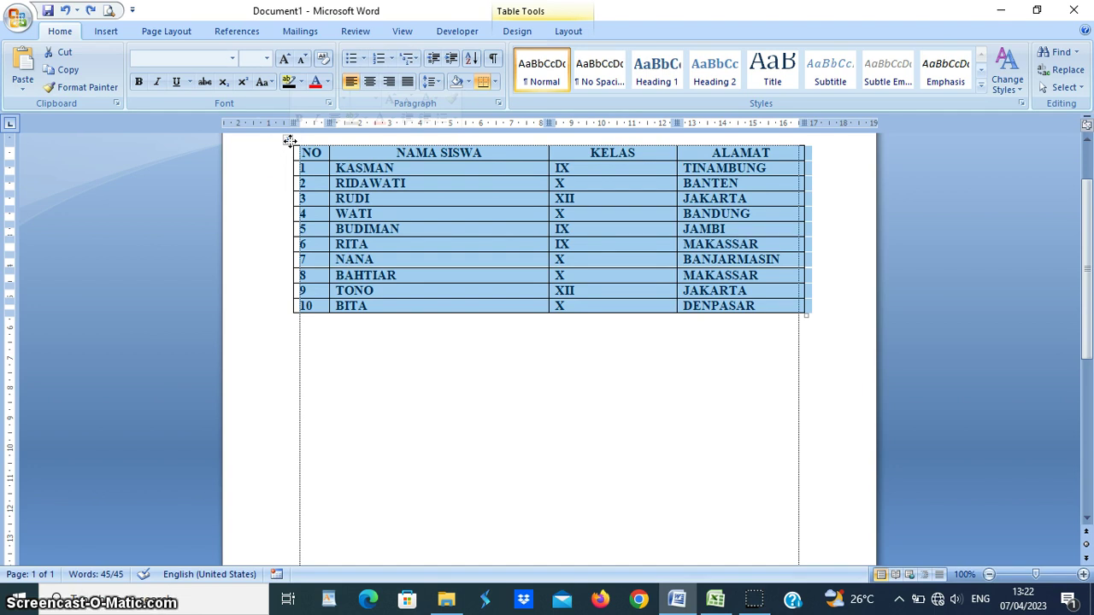
left_click_drag(306, 164, 318, 175)
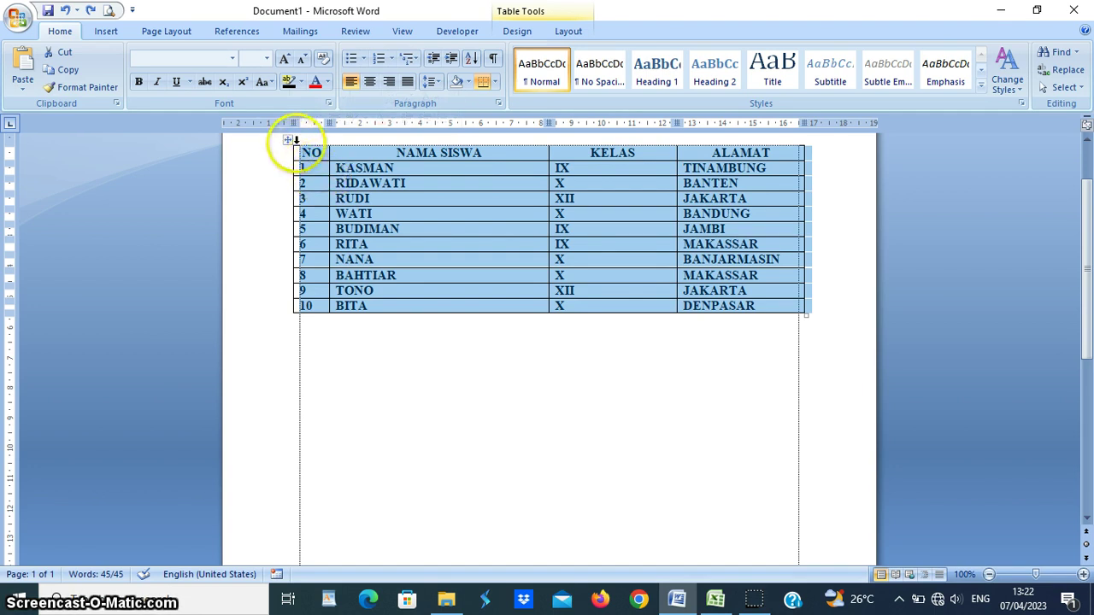
right_click(290, 143)
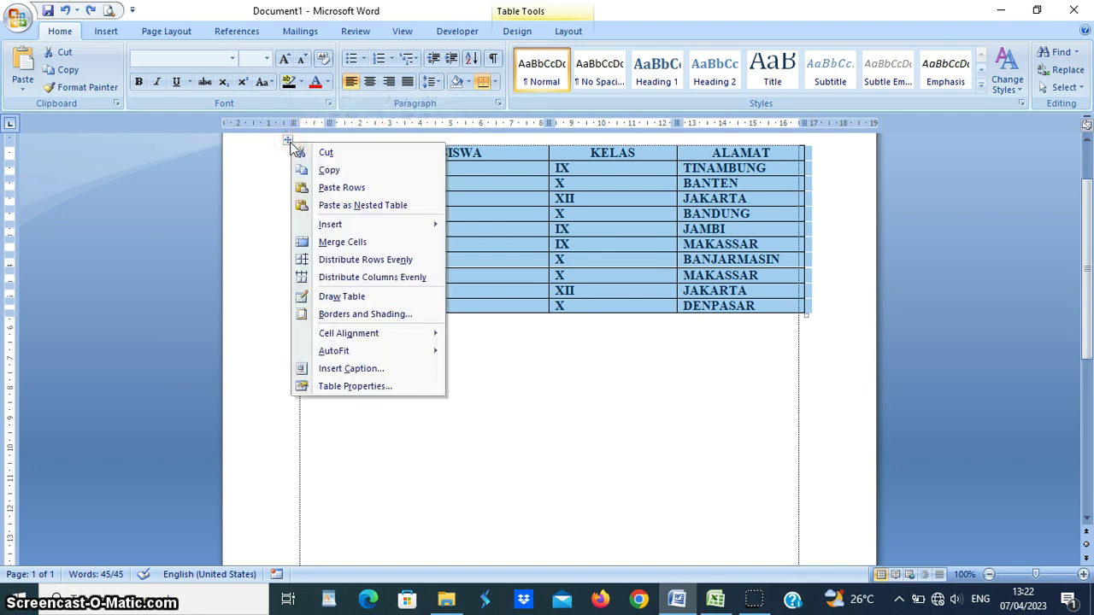
left_click(351, 170)
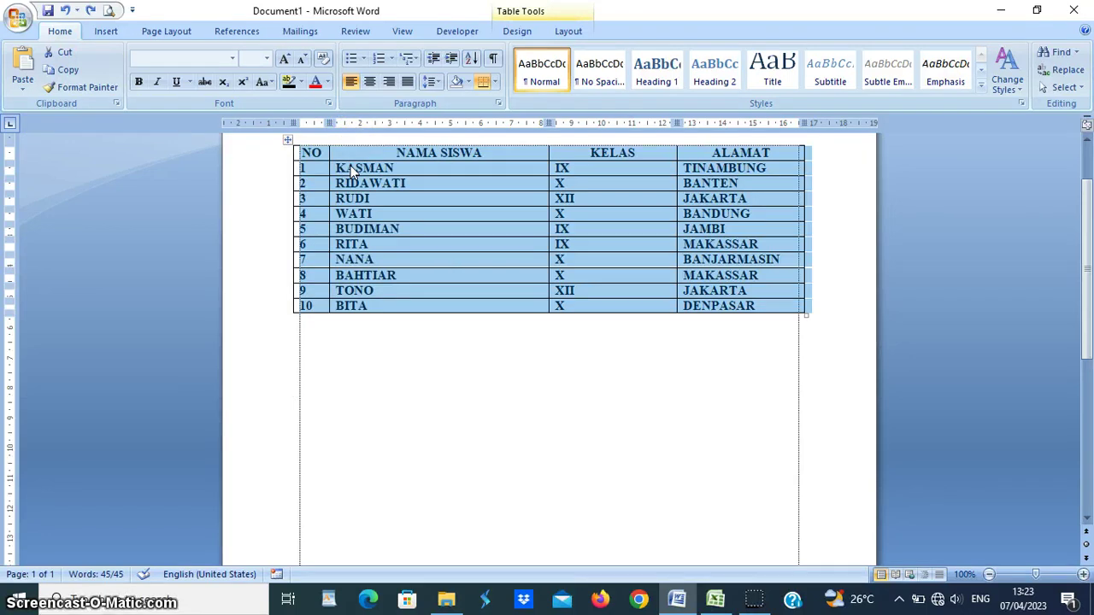
Step: Paste the copied student table into Excel's Book1 as HTML via Paste Special, starting at C3
left_click(716, 602)
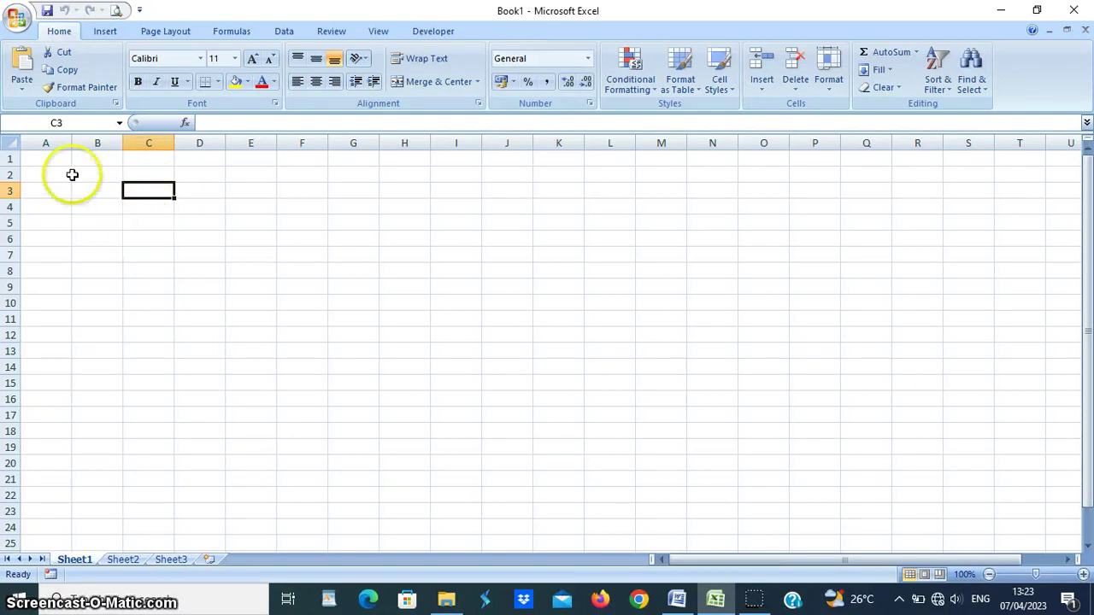
left_click(22, 93)
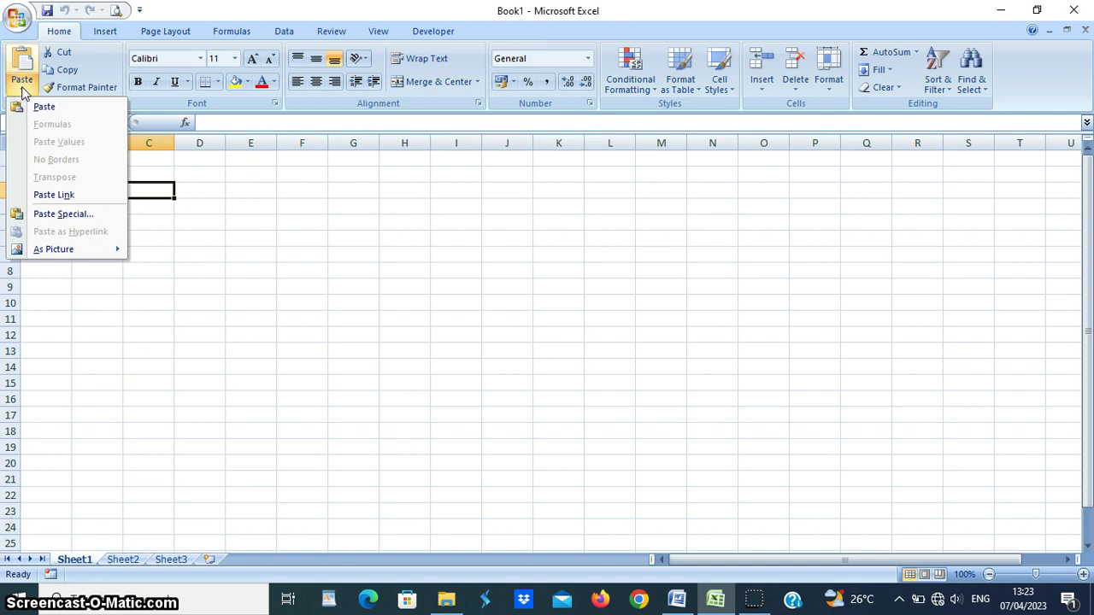
left_click(58, 214)
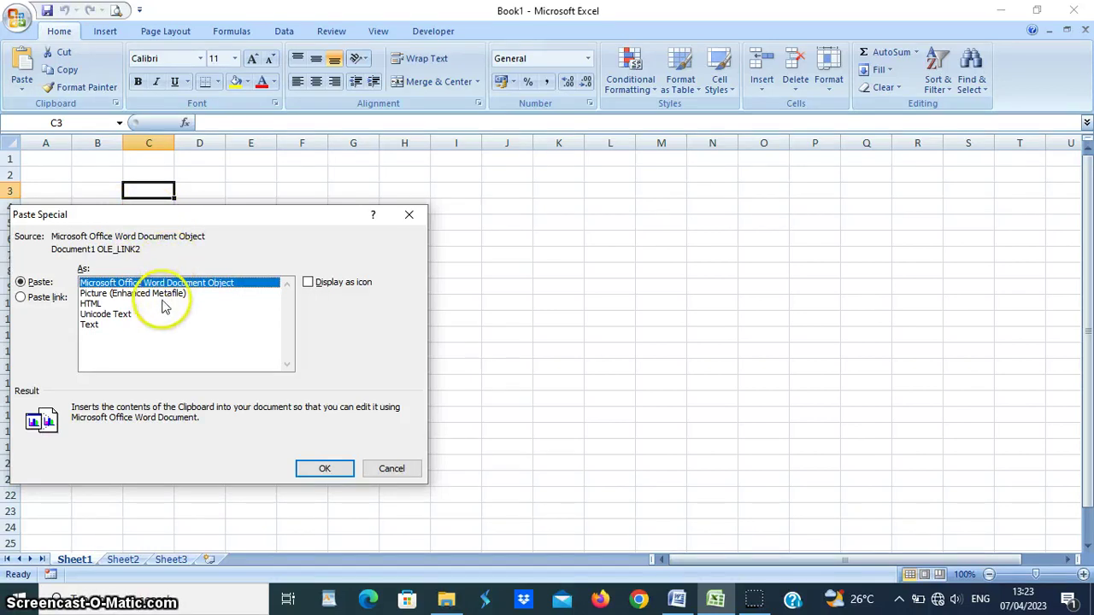
left_click(92, 305)
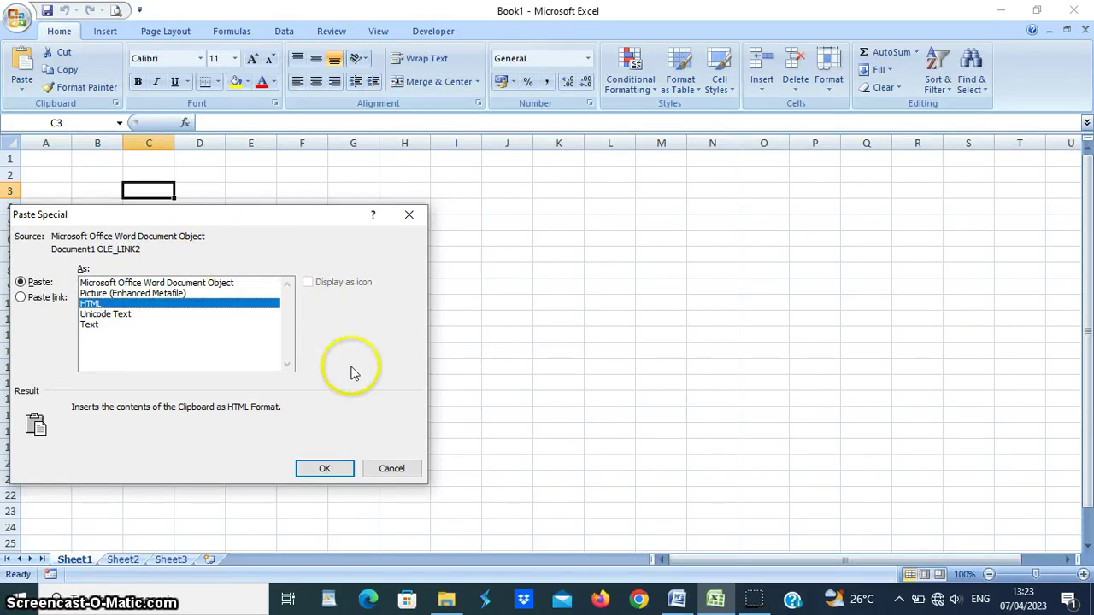
left_click(339, 467)
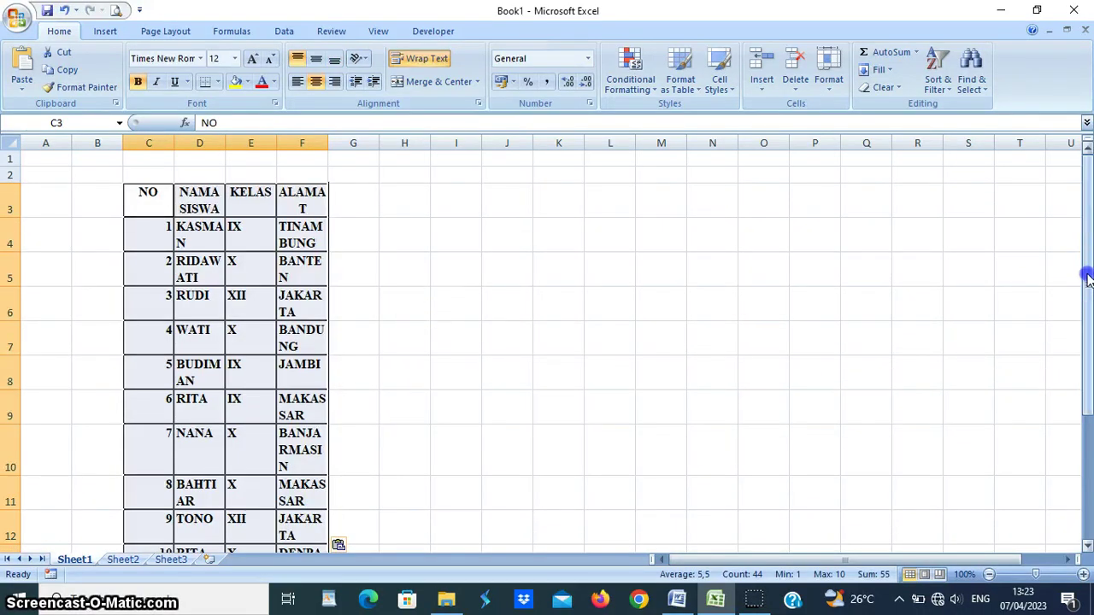
left_click_drag(1087, 277, 1088, 293)
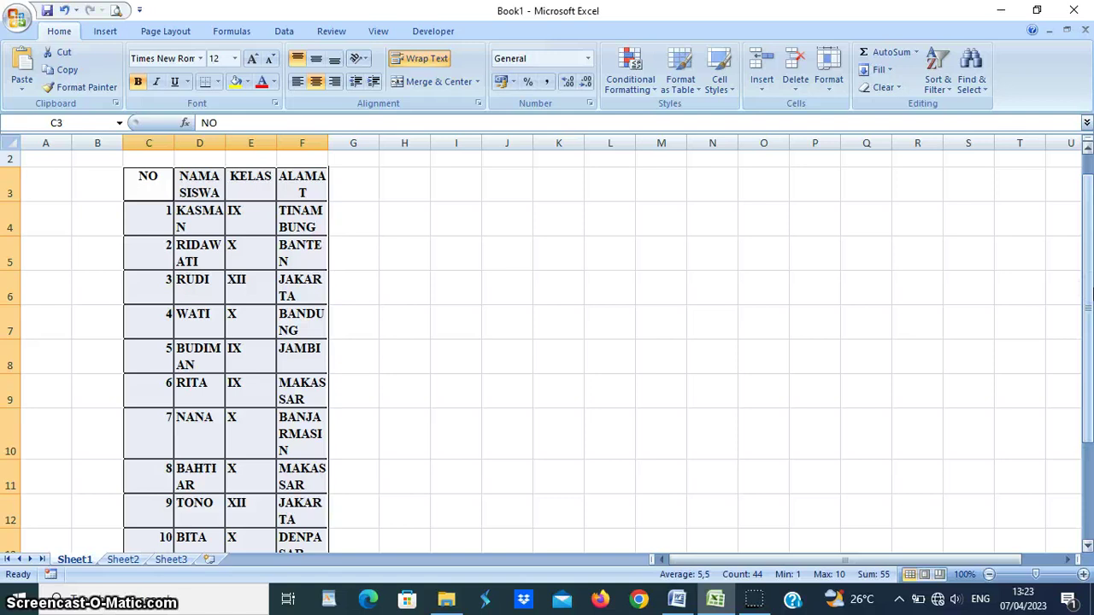
left_click(677, 601)
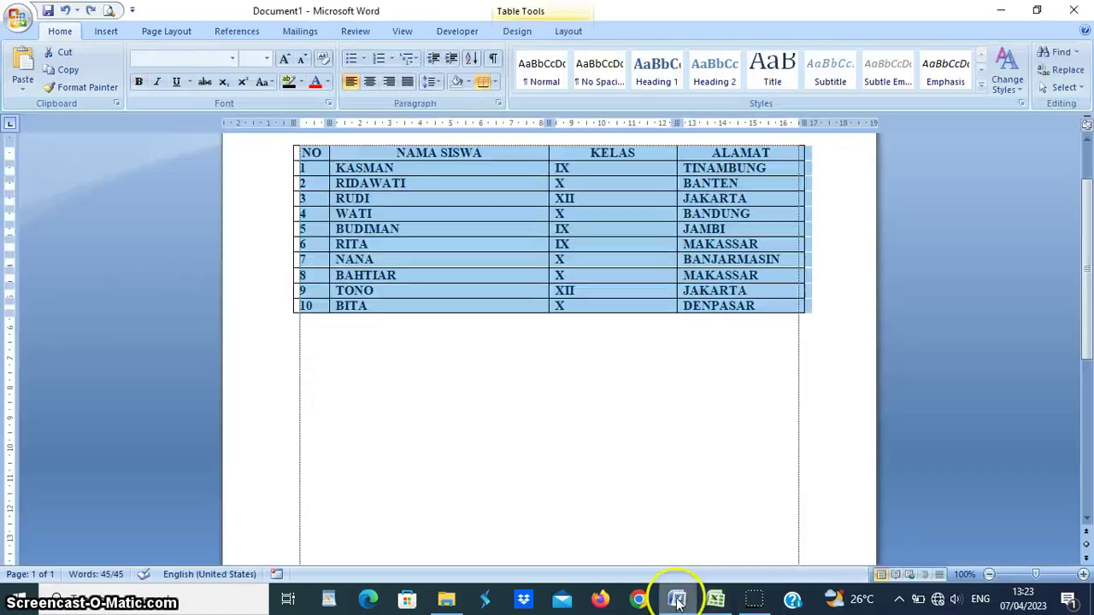
left_click(722, 601)
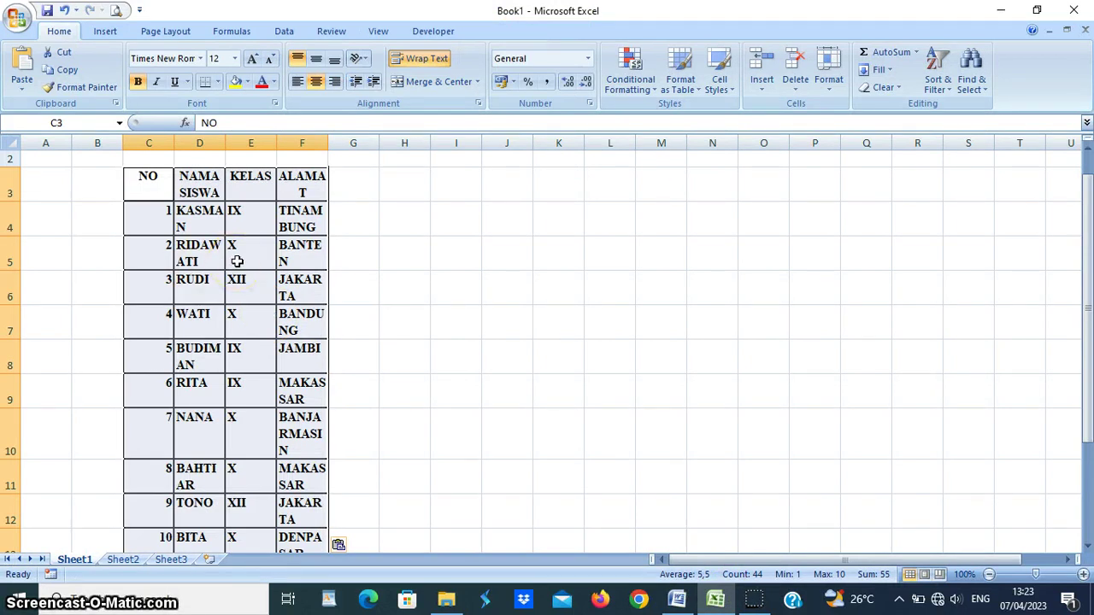
scroll(237, 260, "down", 2)
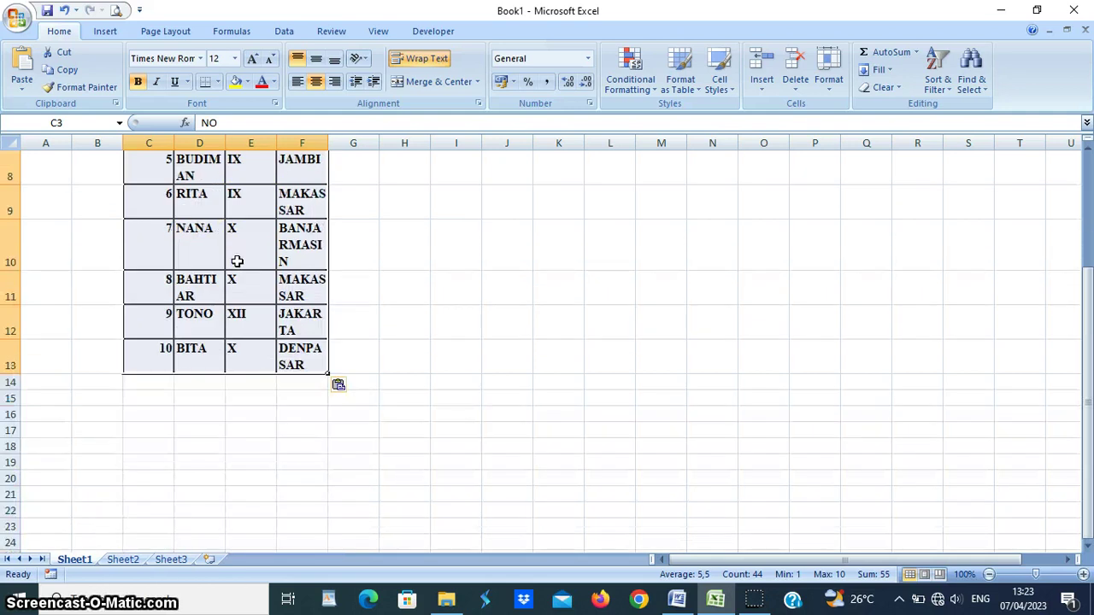
scroll(236, 261, "up", 1)
scroll(237, 261, "up", 1)
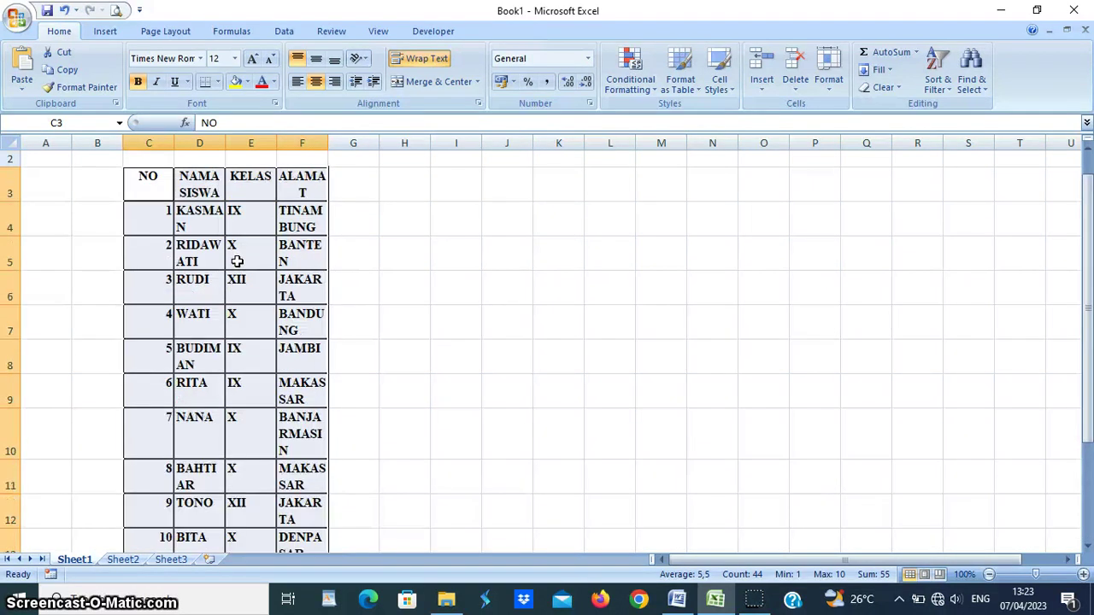
Step: Set the width of table columns C to F to 20
left_click(833, 98)
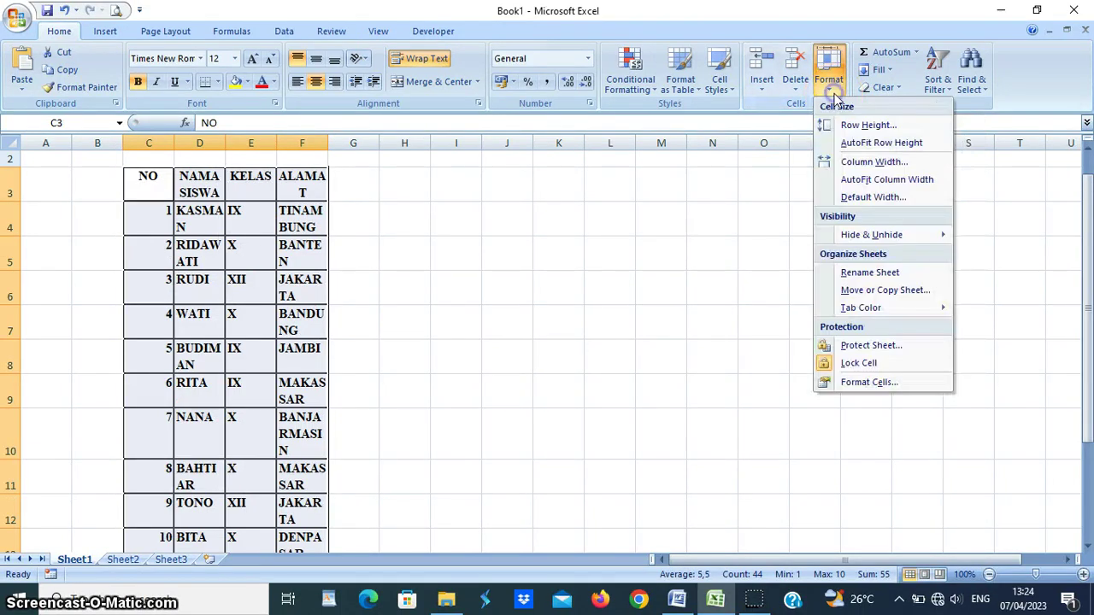
left_click(867, 164)
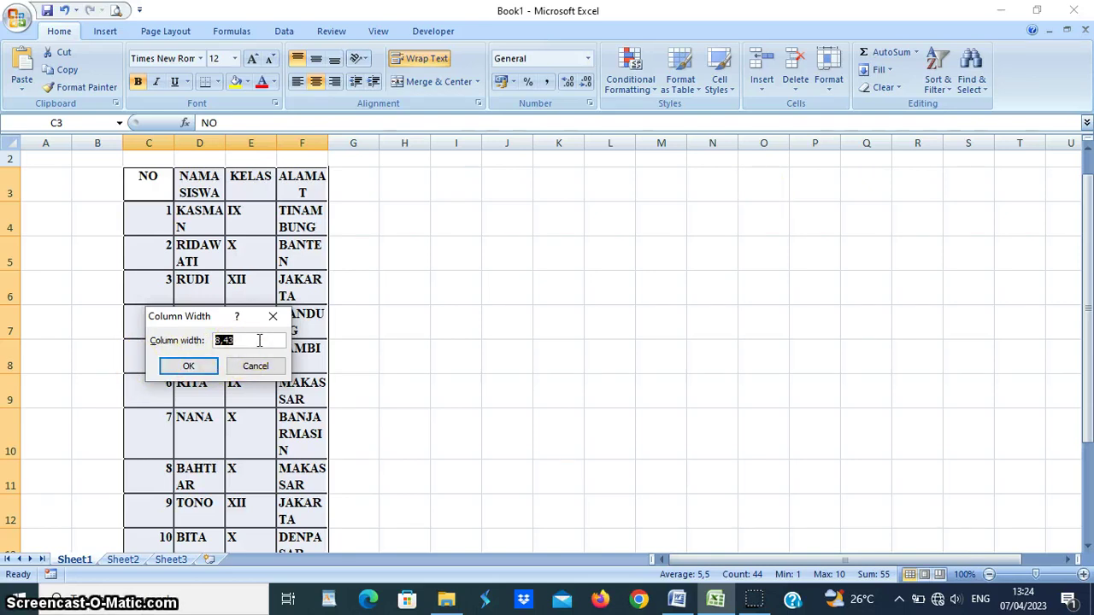
type("2")
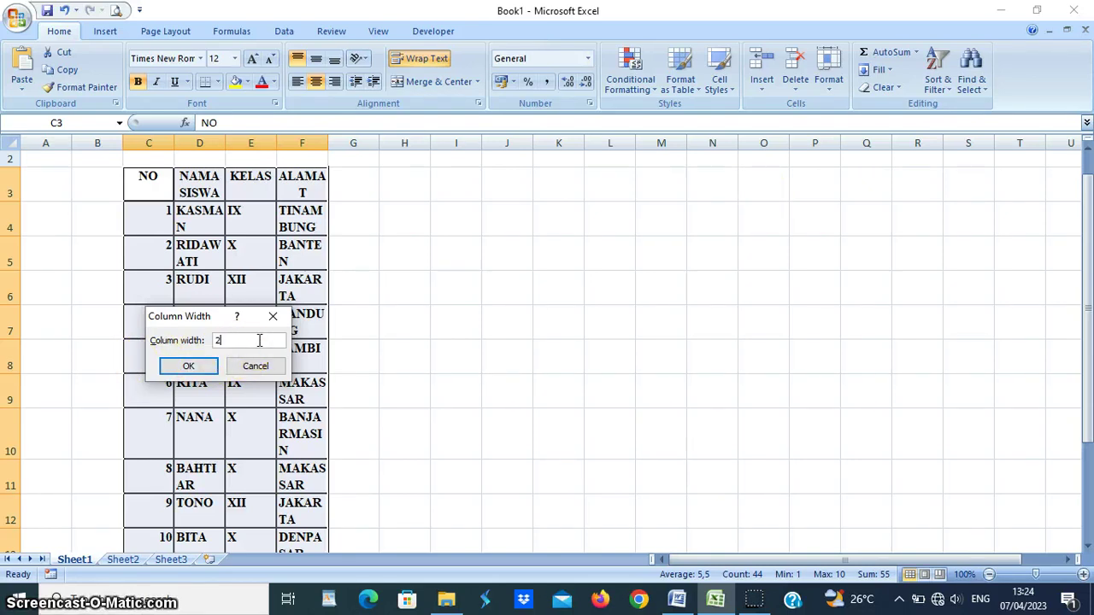
type("0")
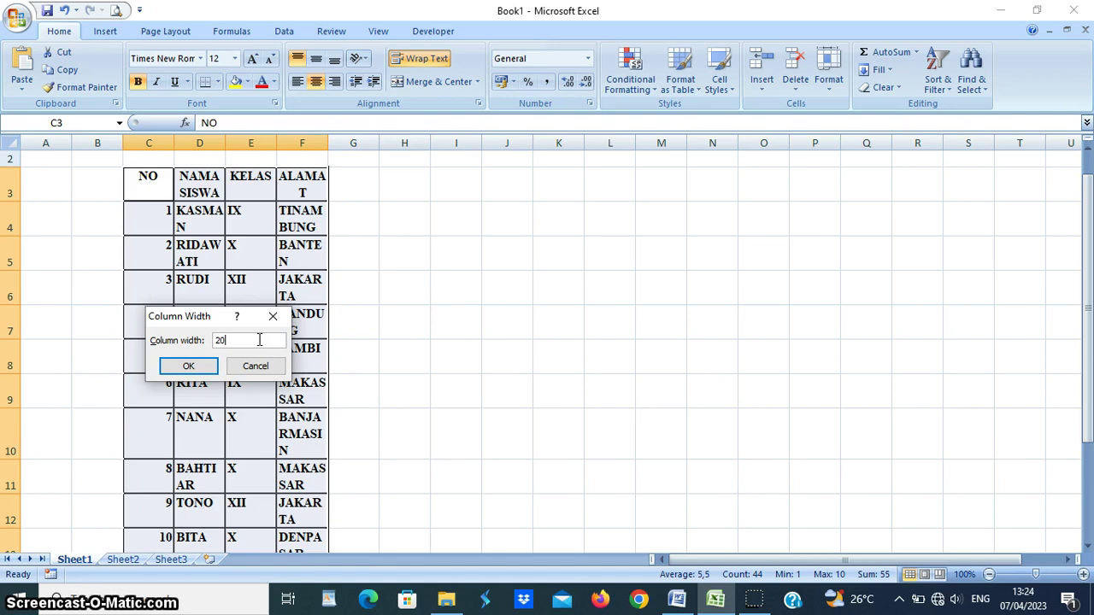
left_click(184, 367)
scroll(467, 291, "down", 1)
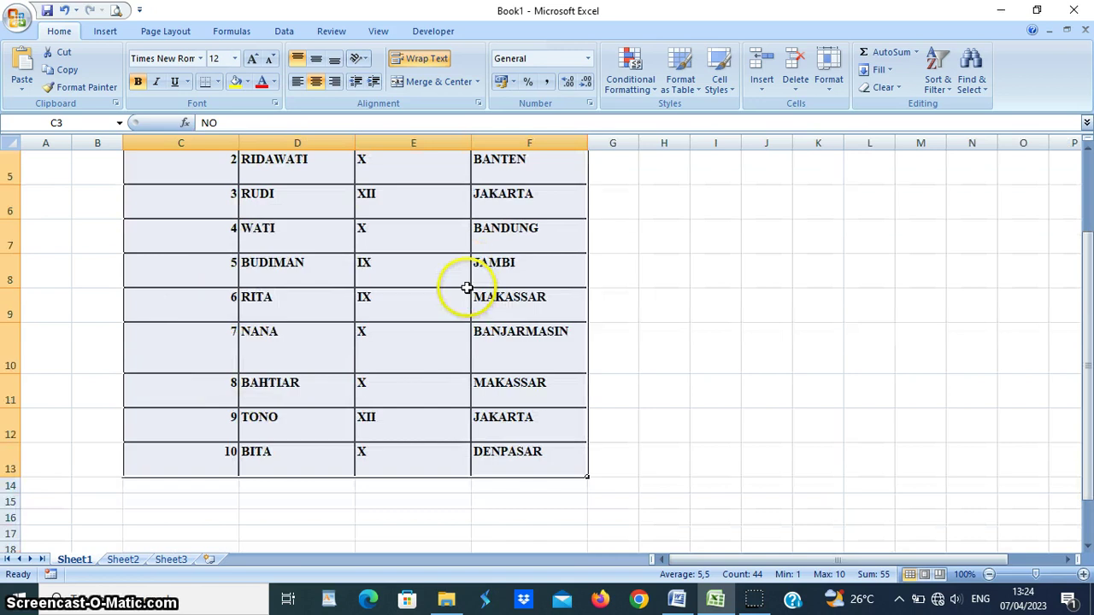
scroll(467, 291, "down", 2)
scroll(466, 290, "up", 1)
scroll(467, 291, "up", 1)
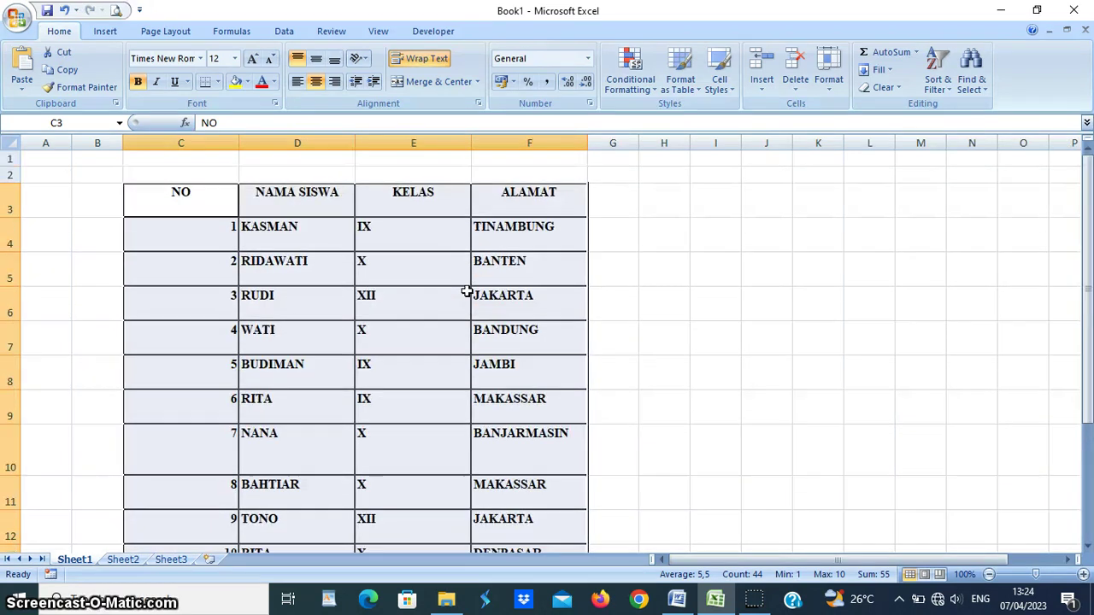
Step: Set rows 3 to 13 to height 15 and narrow the NO column C
left_click(827, 92)
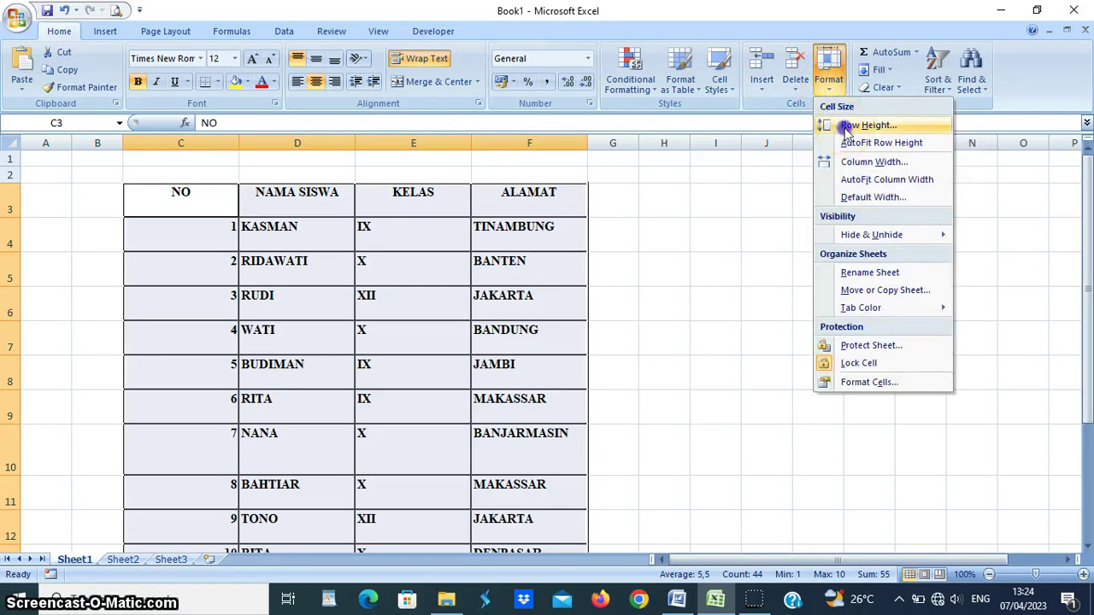
left_click(842, 126)
type("15")
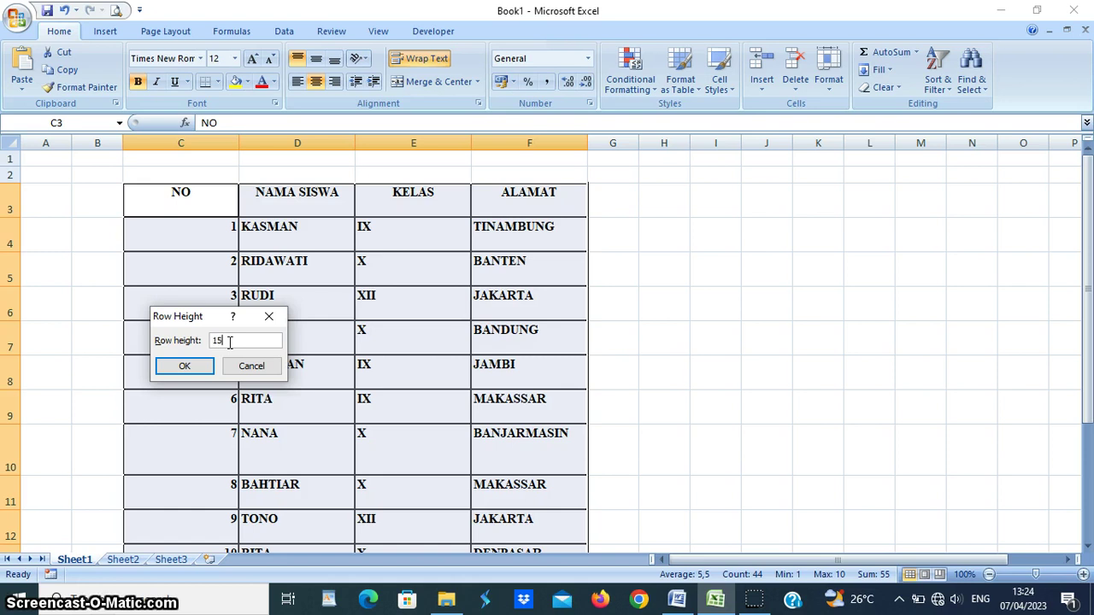
left_click(197, 366)
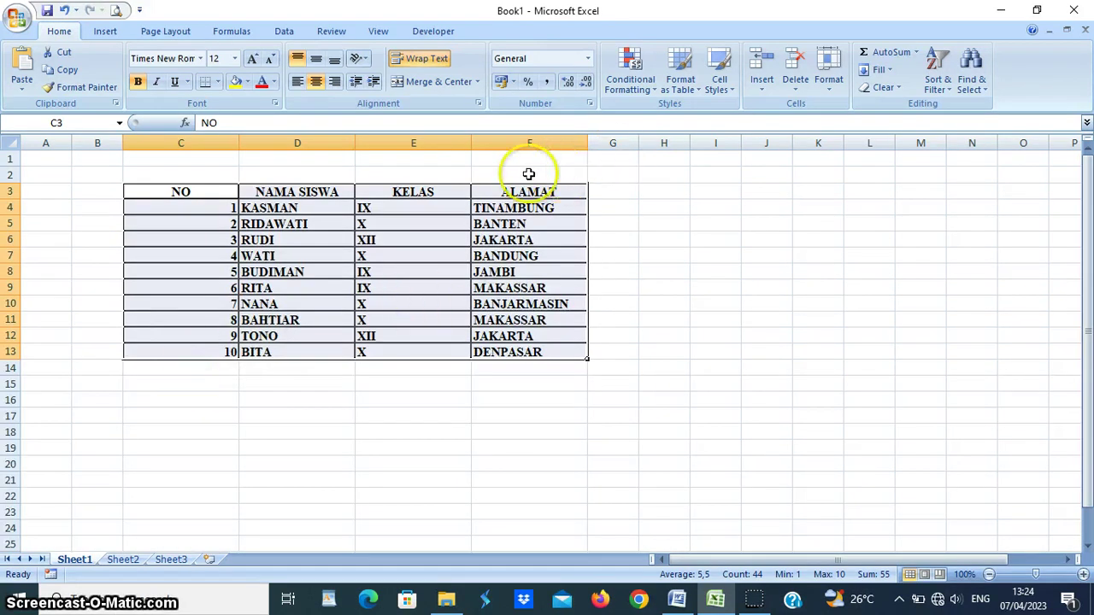
left_click_drag(238, 143, 161, 142)
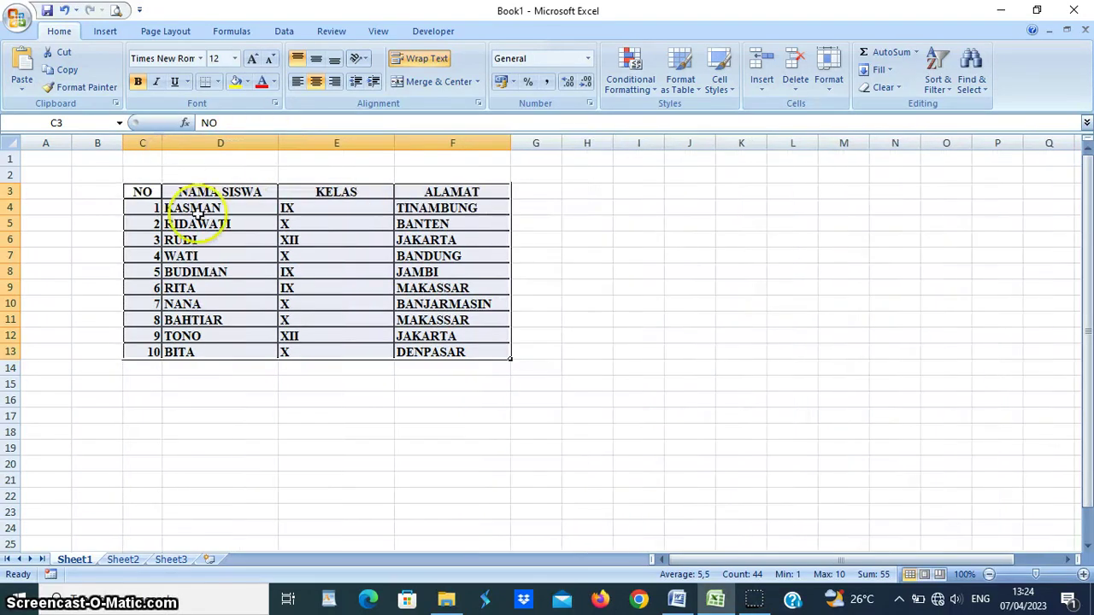
Step: Center the student entries in C4:F13 horizontally
left_click(353, 389)
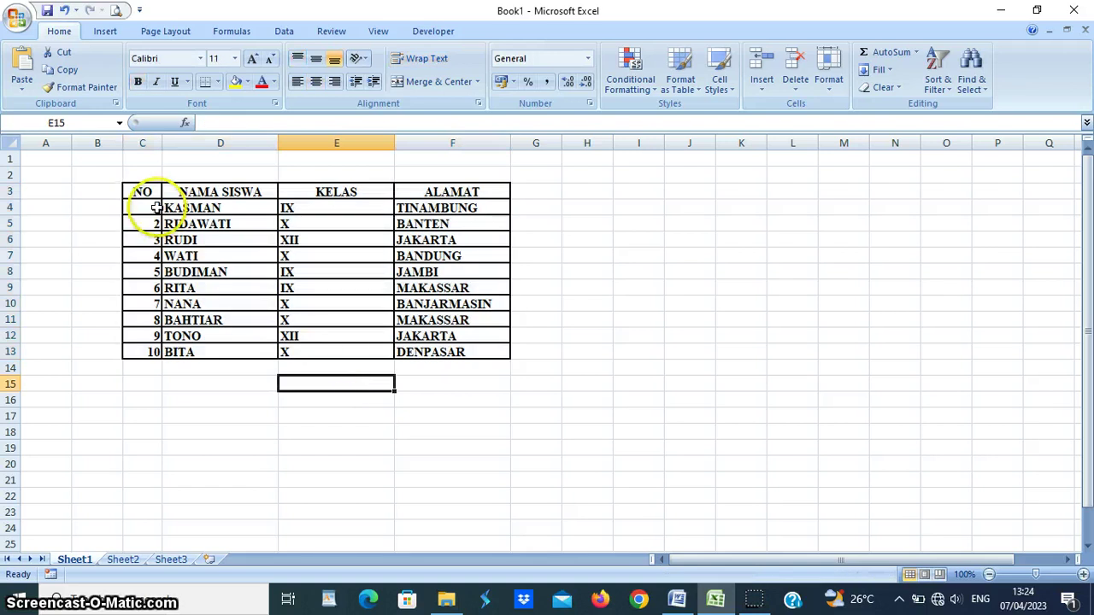
mouse_move(152, 207)
left_mouse_down()
mouse_move(425, 248)
mouse_move(438, 351)
left_mouse_up()
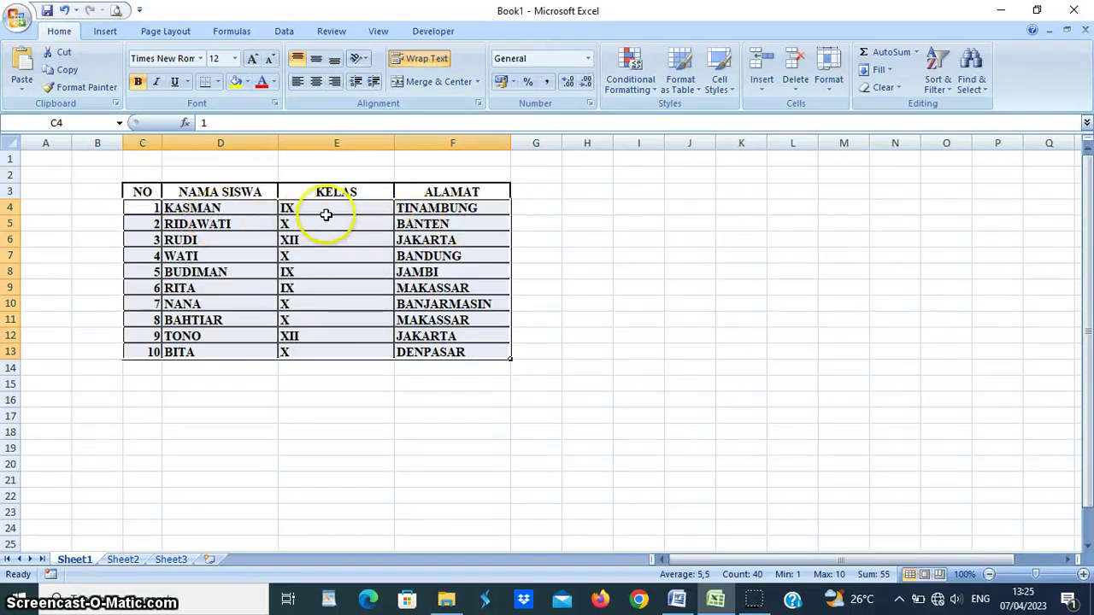
left_click(315, 82)
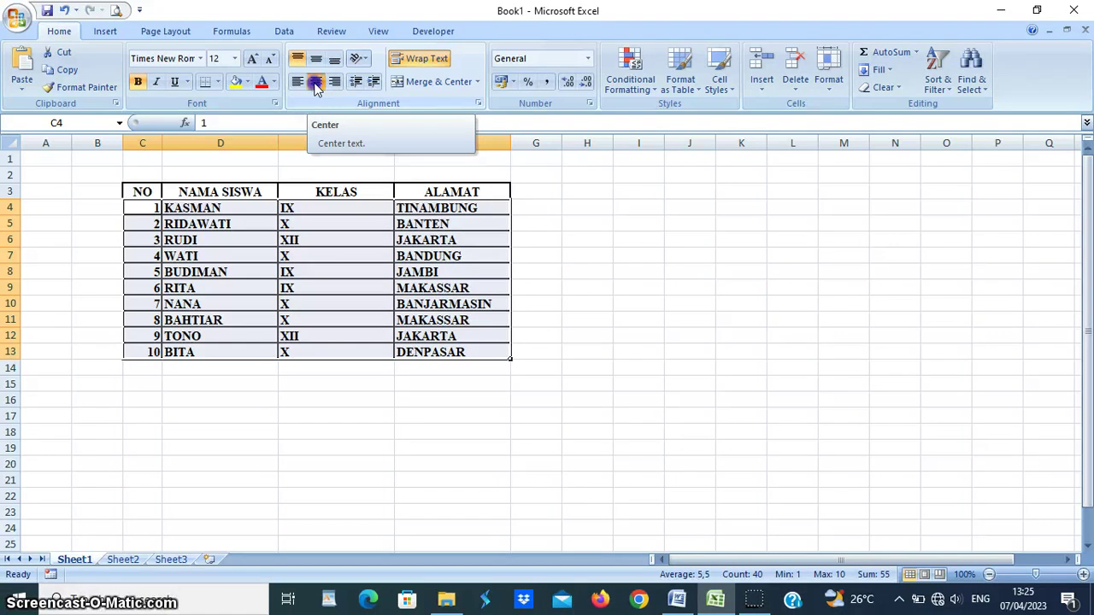
left_click(316, 83)
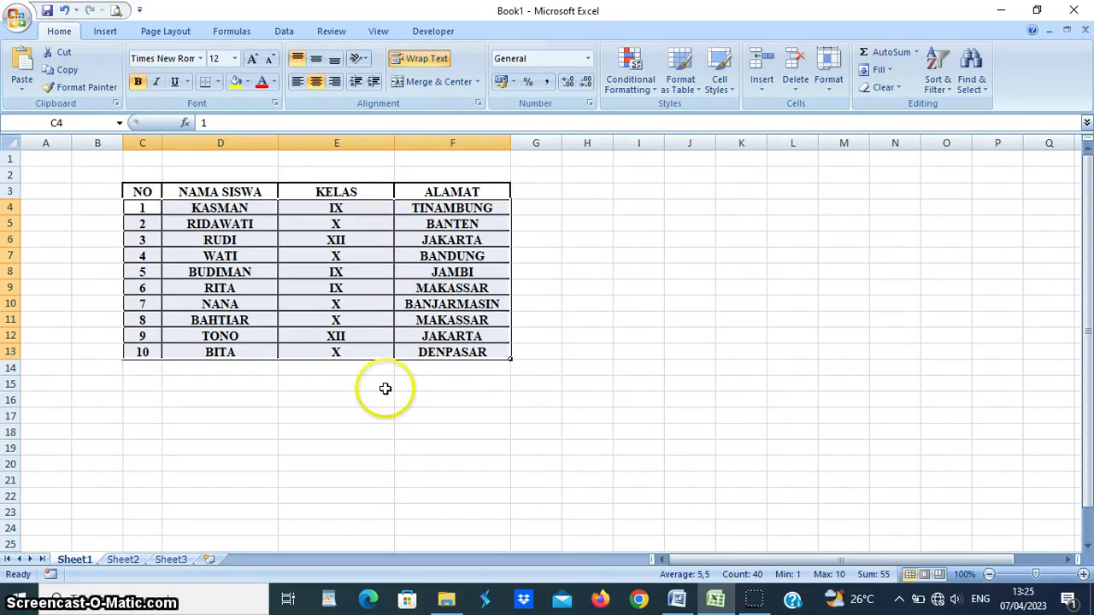
left_click(536, 318)
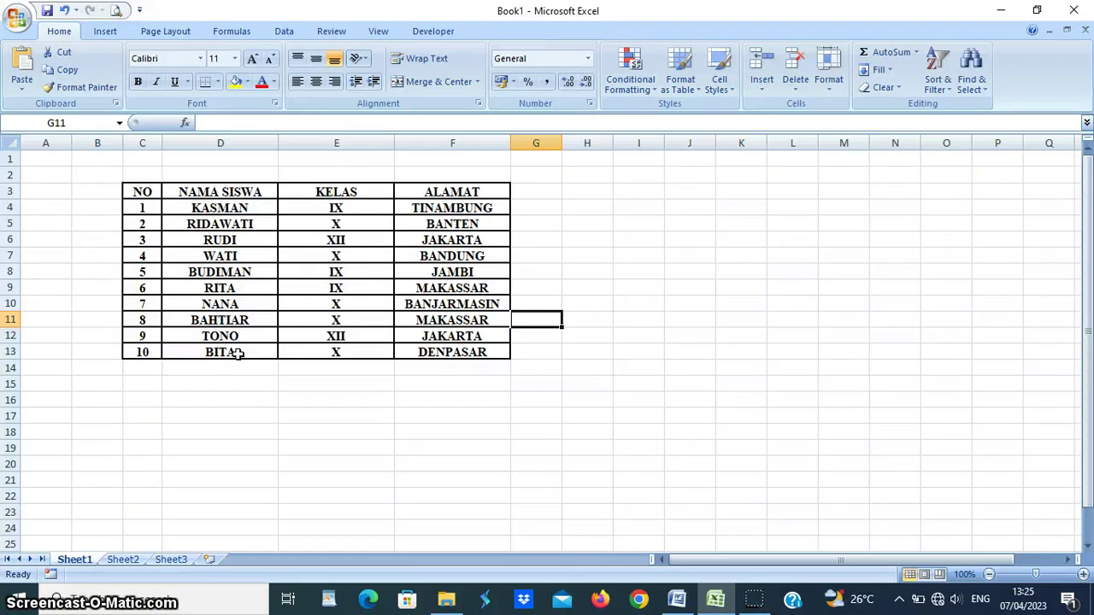
left_click(429, 357)
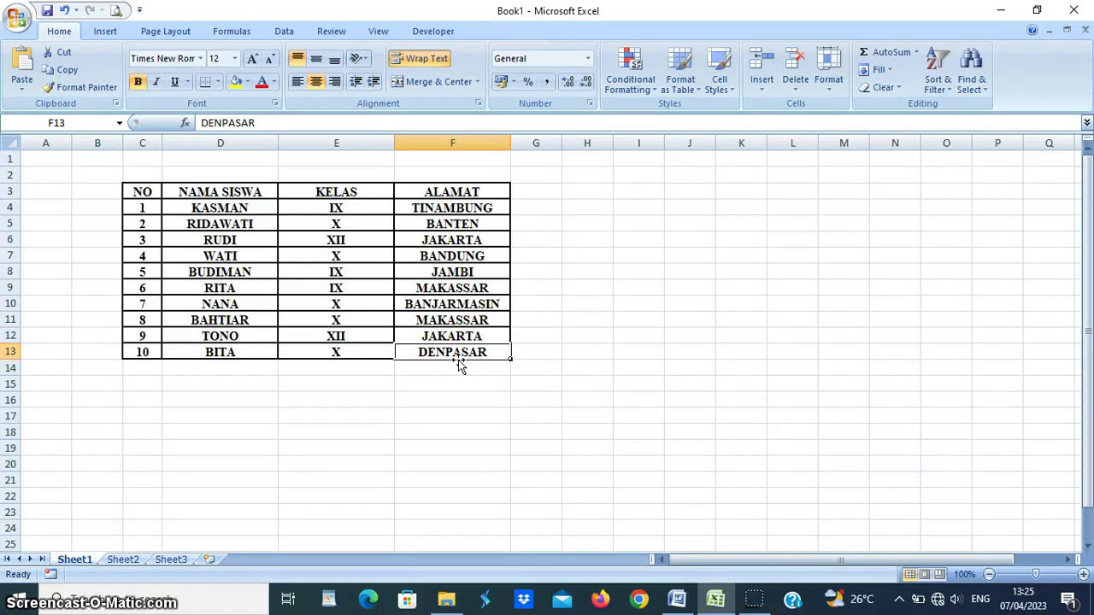